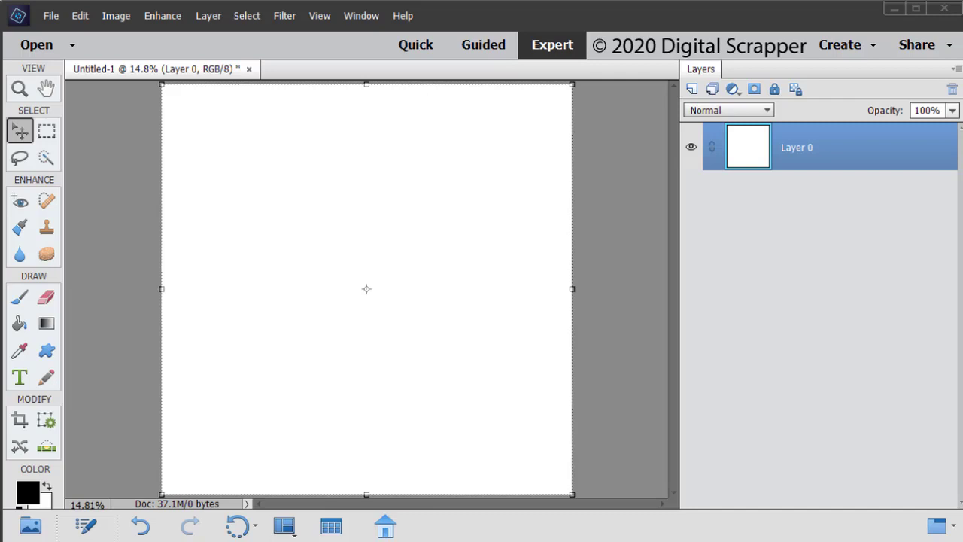
Add a new layer and set the Rectangular Marquee to Fixed Size, 4 in by 12 in
left_click(691, 89)
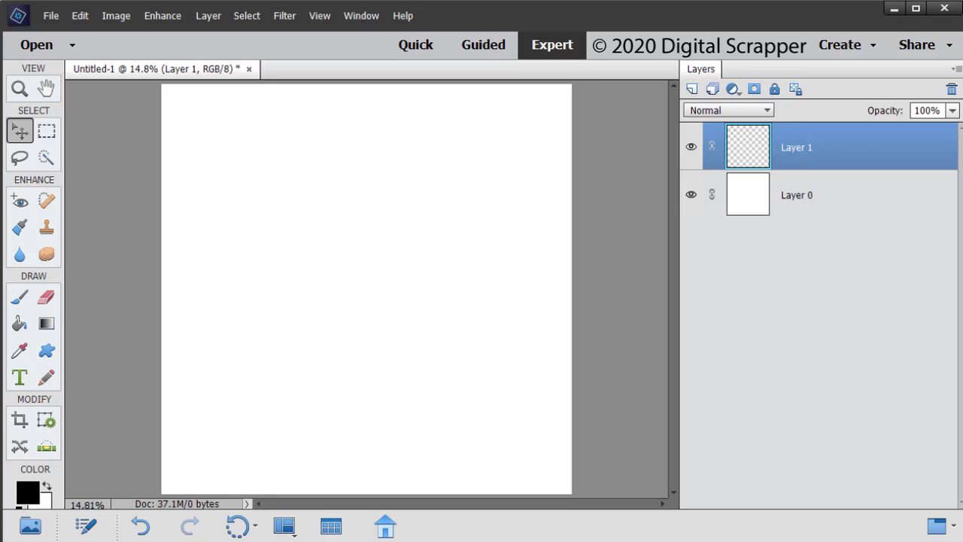
left_click(47, 134)
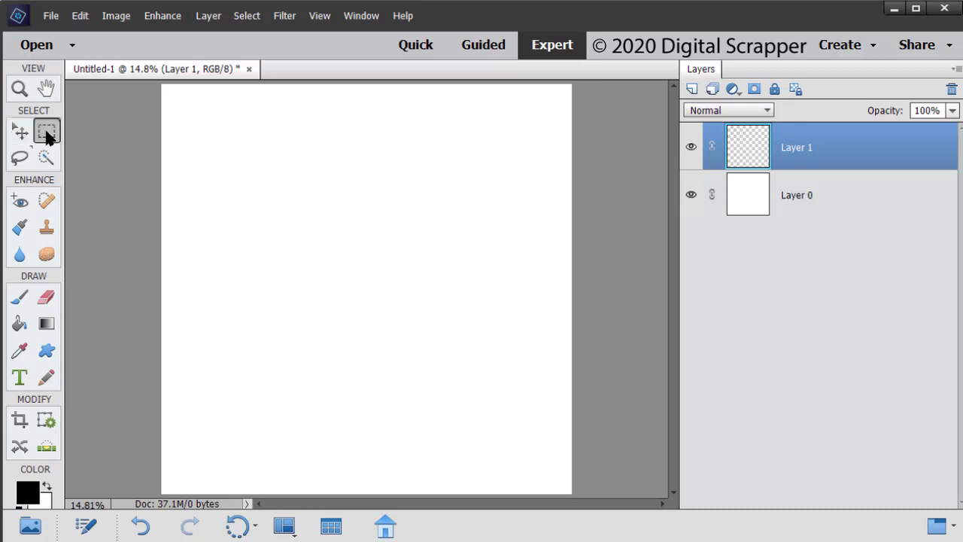
left_click(85, 526)
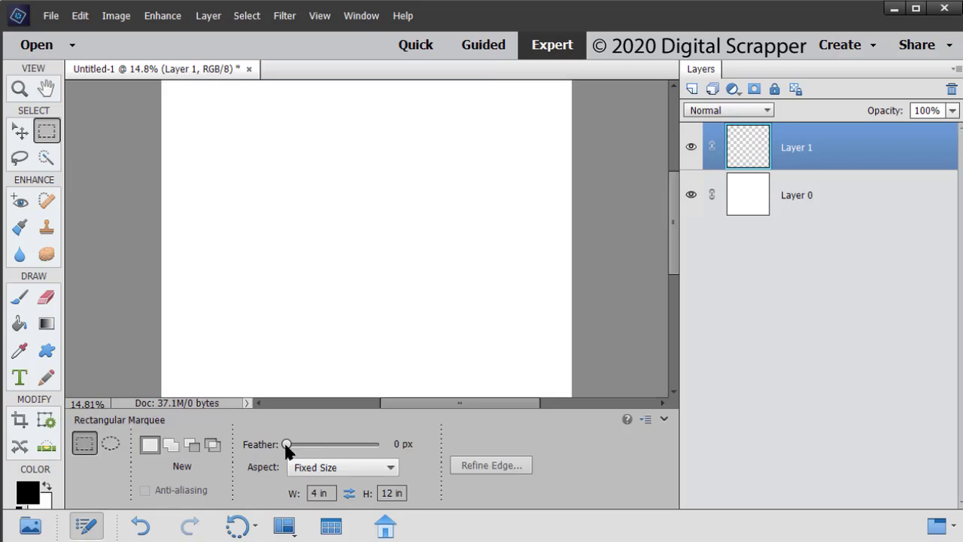
left_click(388, 468)
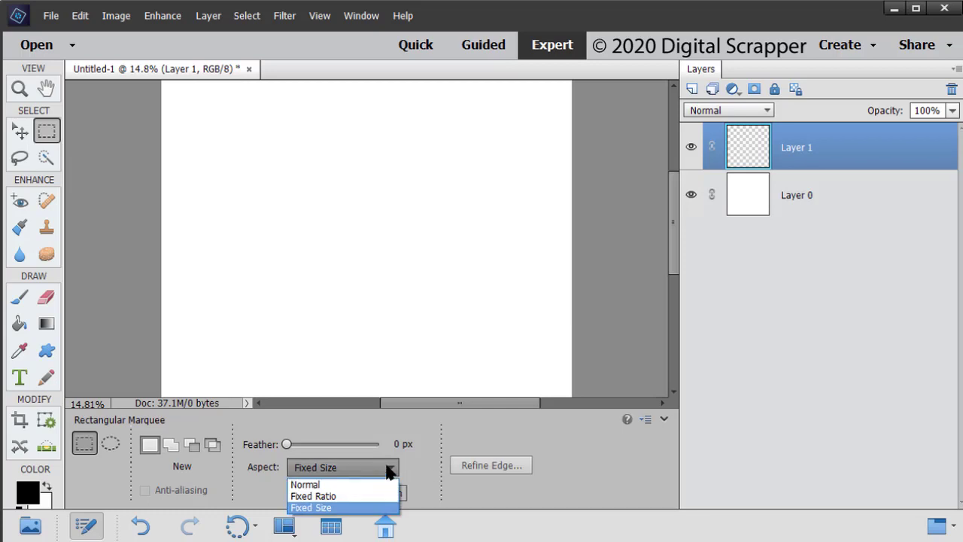
left_click(389, 471)
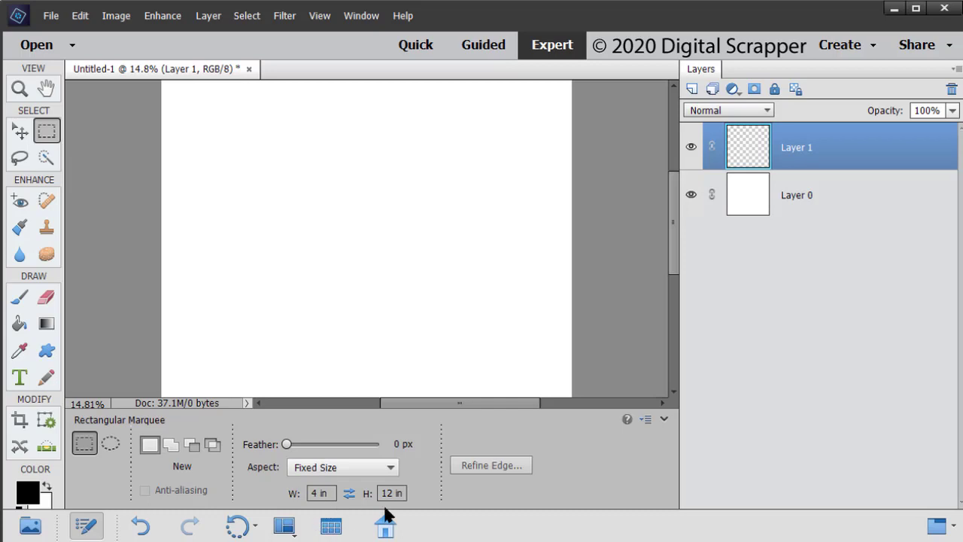
Place a 4 x 12 inch selection on Layer 1, fill it black, and deselect
left_click(662, 419)
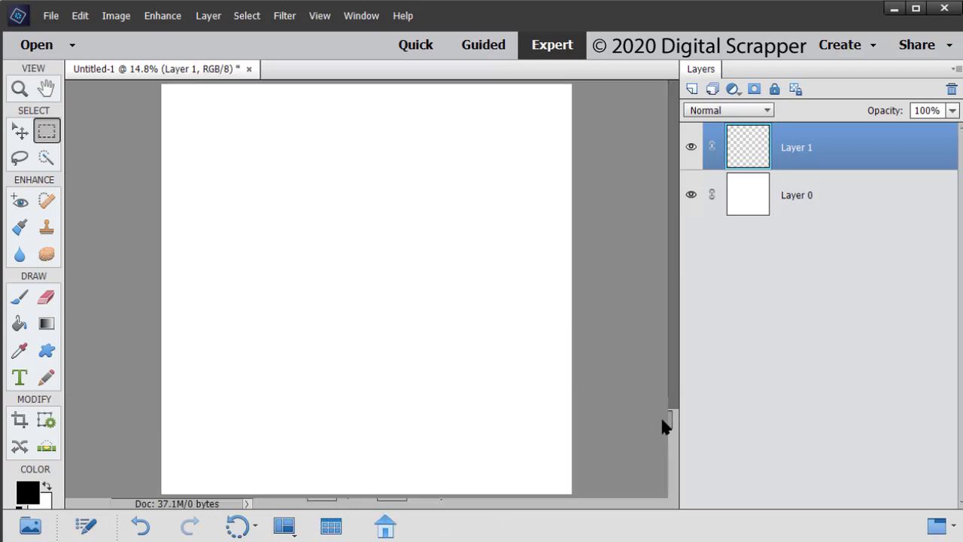
left_click(304, 86)
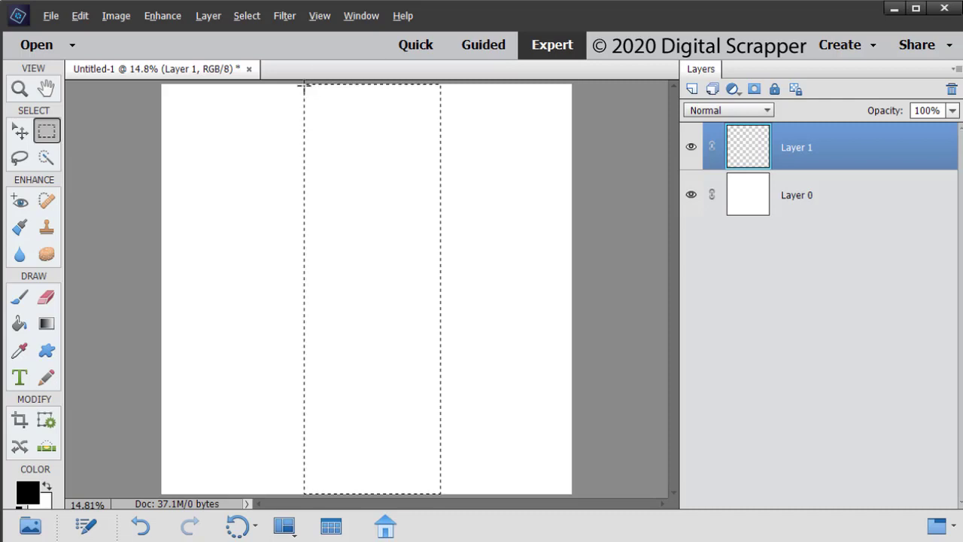
key("alt+BackSpace")
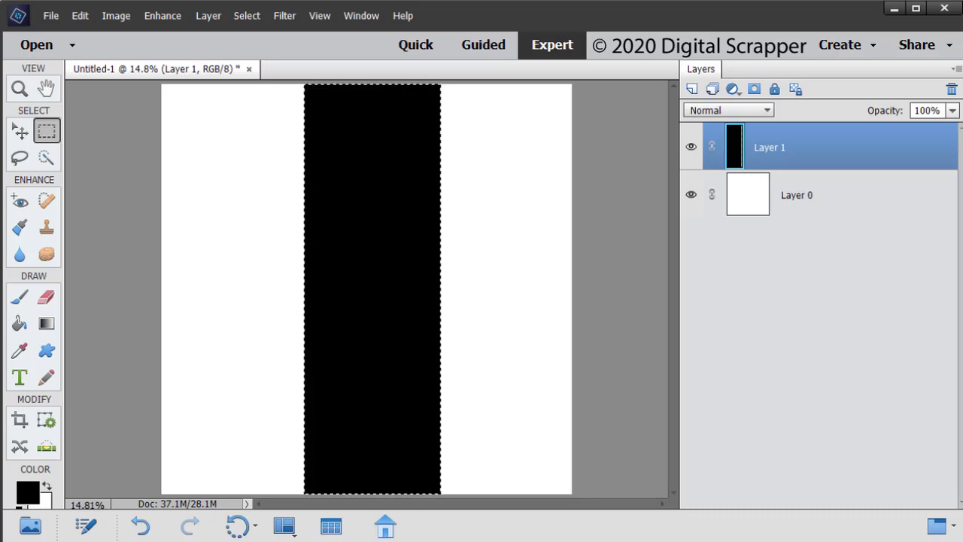
key("ctrl+d")
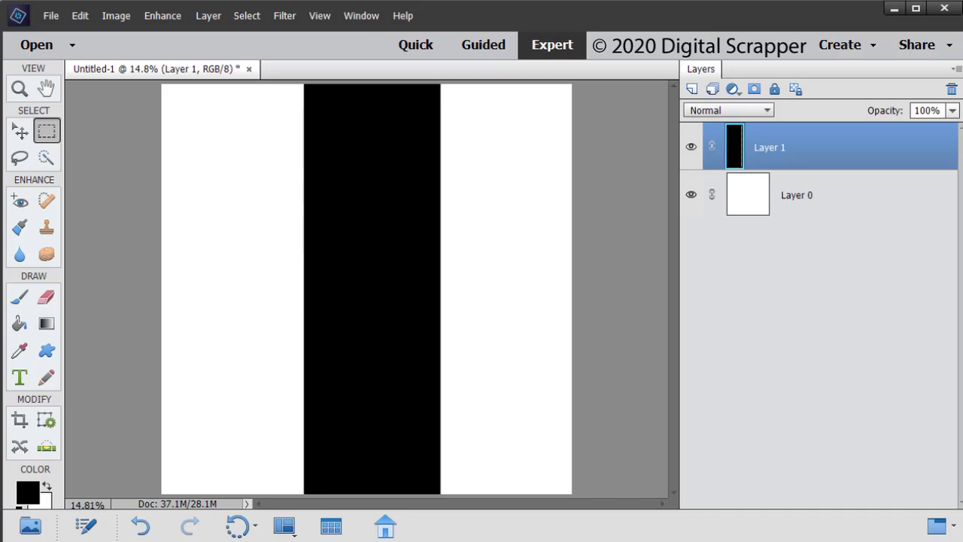
Apply a Shear filter with two curve points dragged into an S-shape to the black bar
left_click(285, 16)
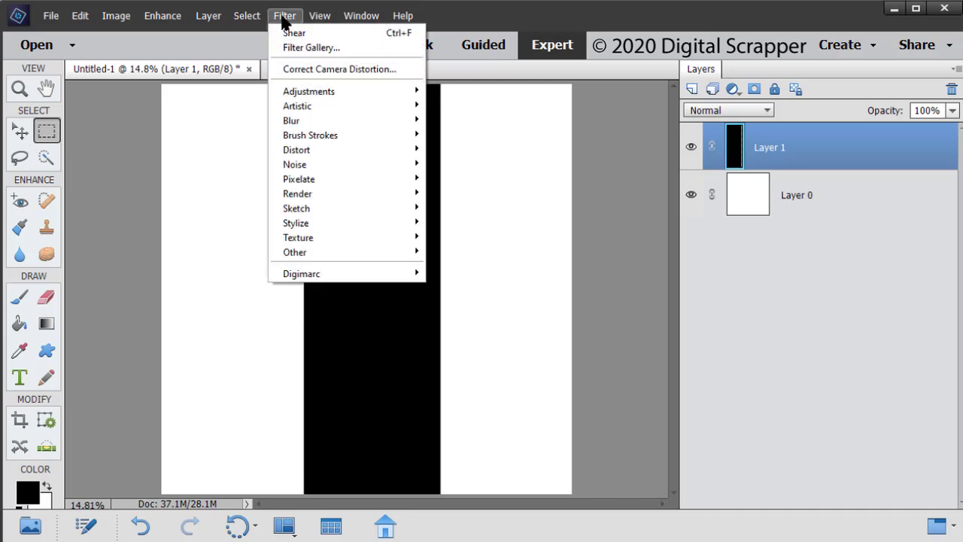
mouse_move(323, 153)
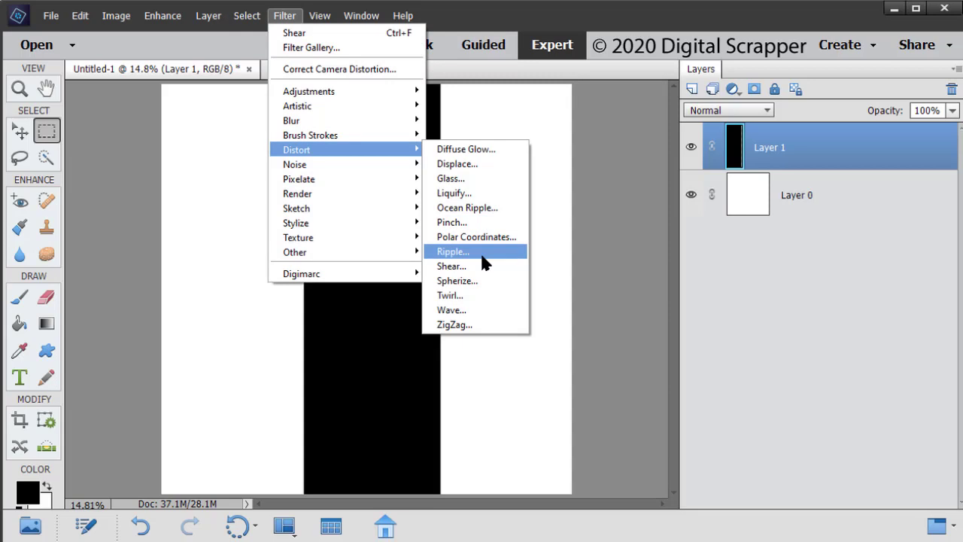
left_click(480, 276)
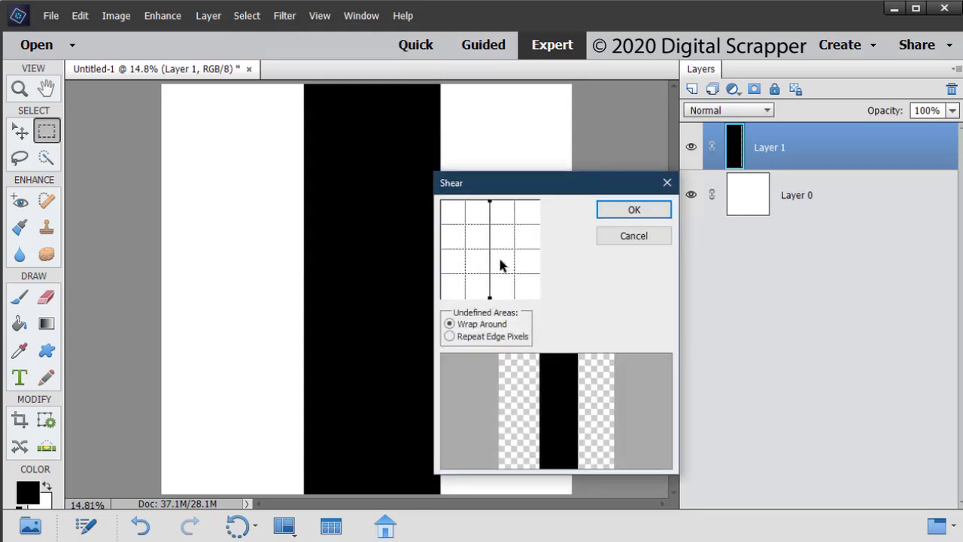
left_click(488, 224)
left_click_drag(486, 224, 482, 224)
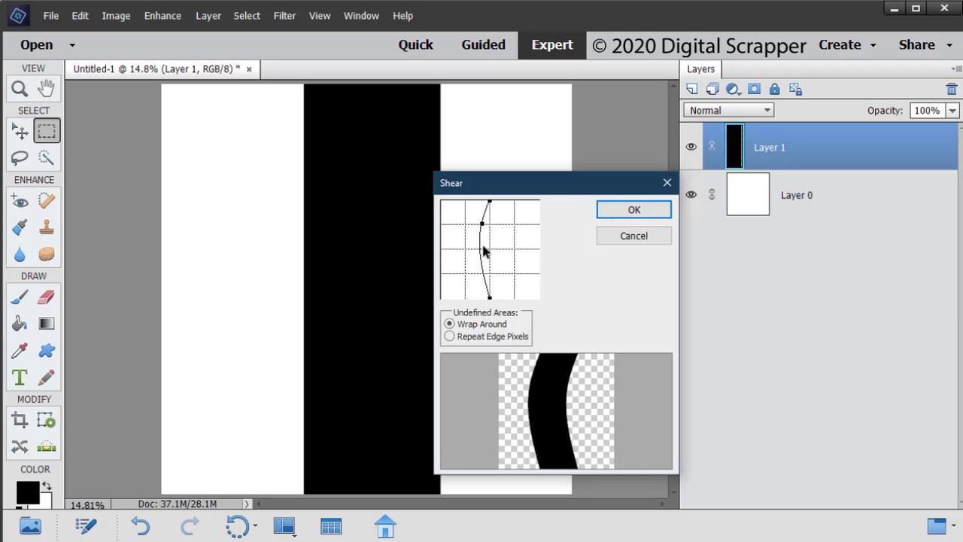
left_click(481, 274)
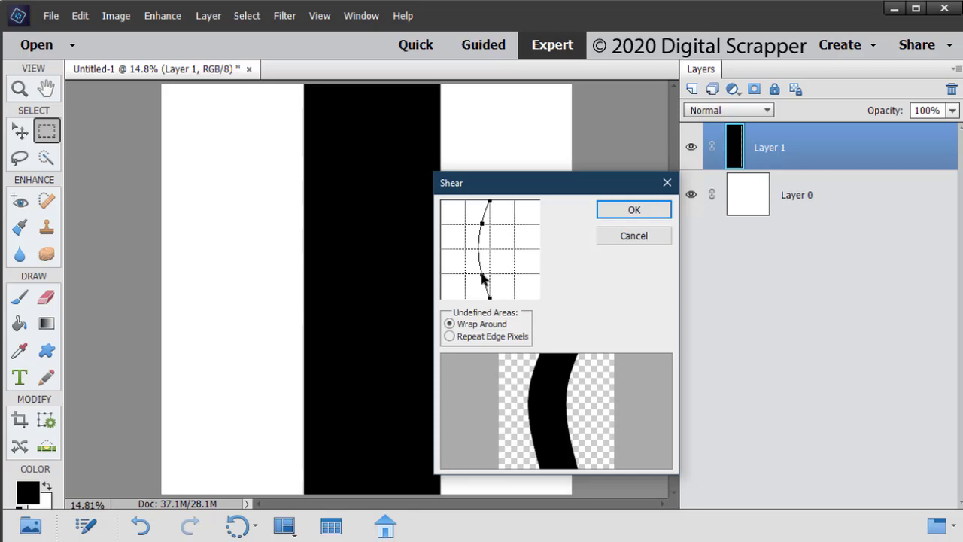
left_click_drag(481, 274, 498, 274)
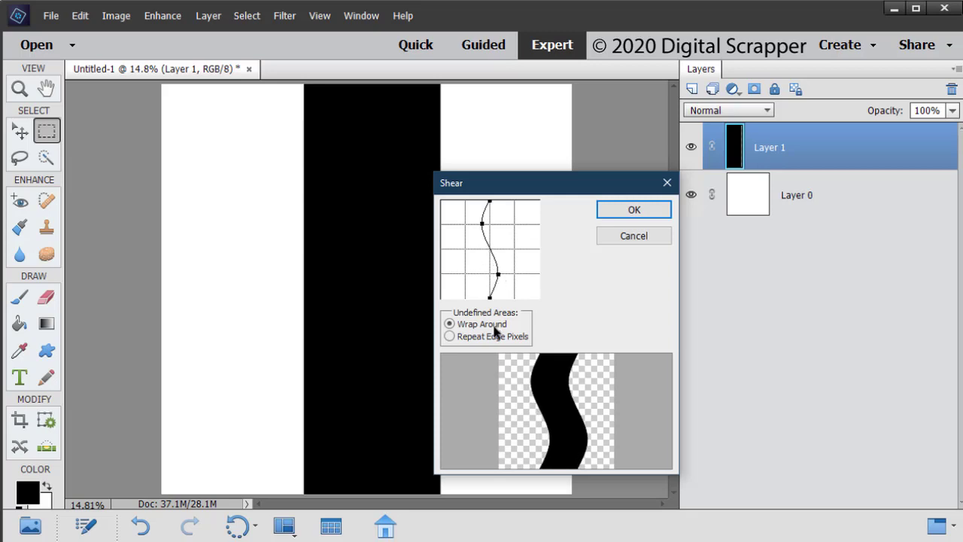
left_click(634, 210)
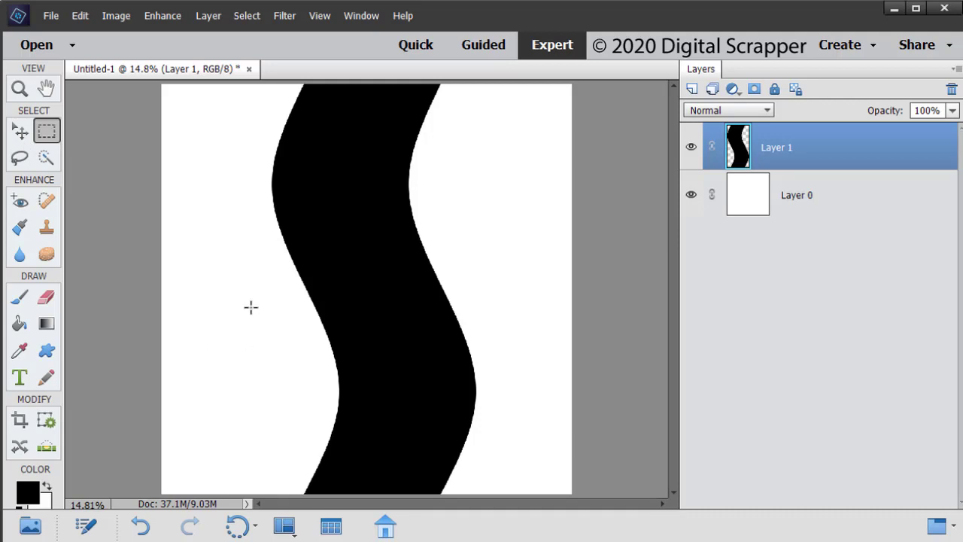
With the Move tool, drag the black wave left over the page's left edge
left_click(18, 133)
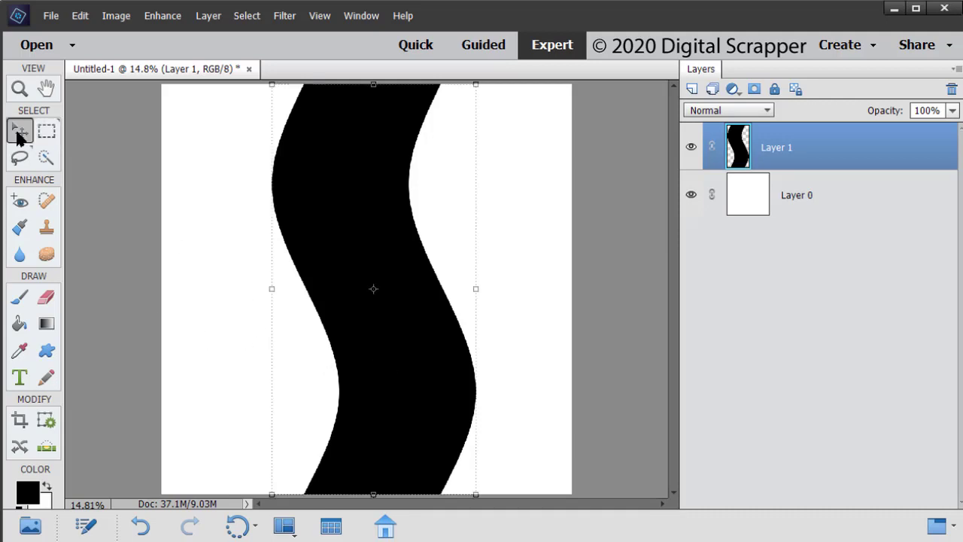
left_click_drag(406, 418, 224, 400)
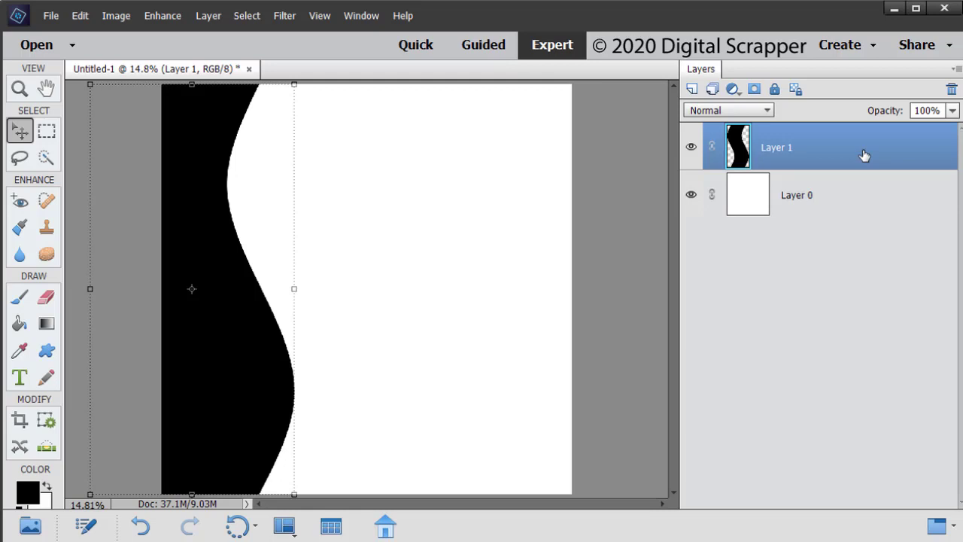
Duplicate the wave layer and fill the copy's shape with 50% Gray
key("ctrl+j")
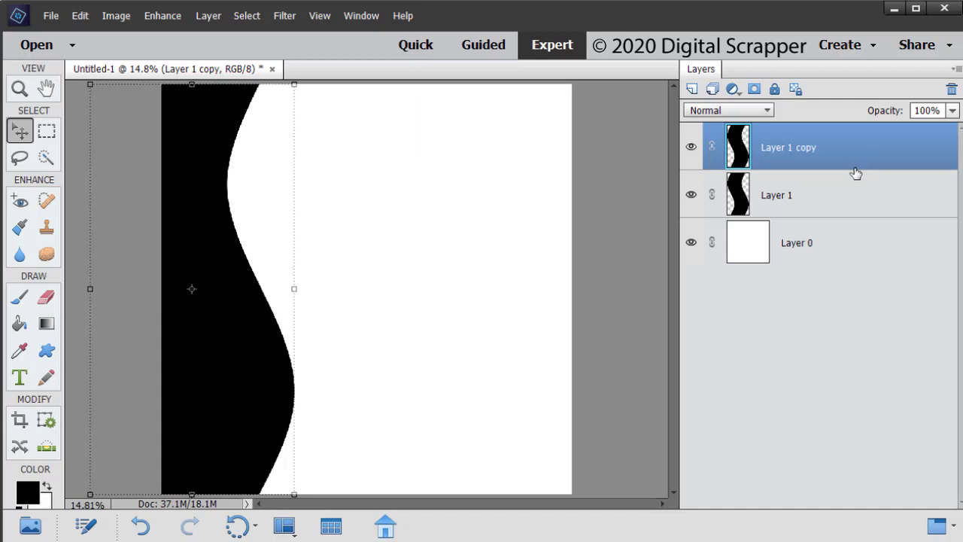
left_click(737, 151, "ctrl")
left_click(78, 16)
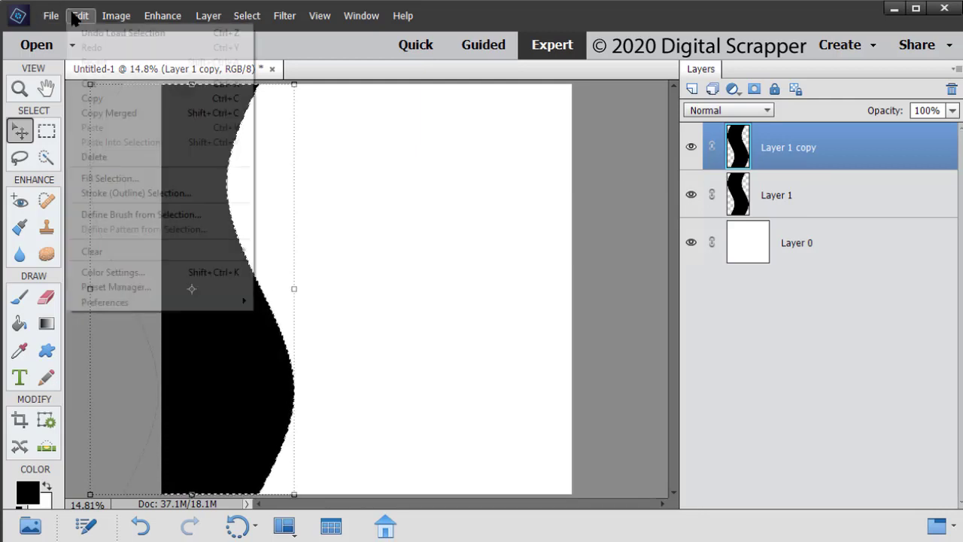
left_click(127, 178)
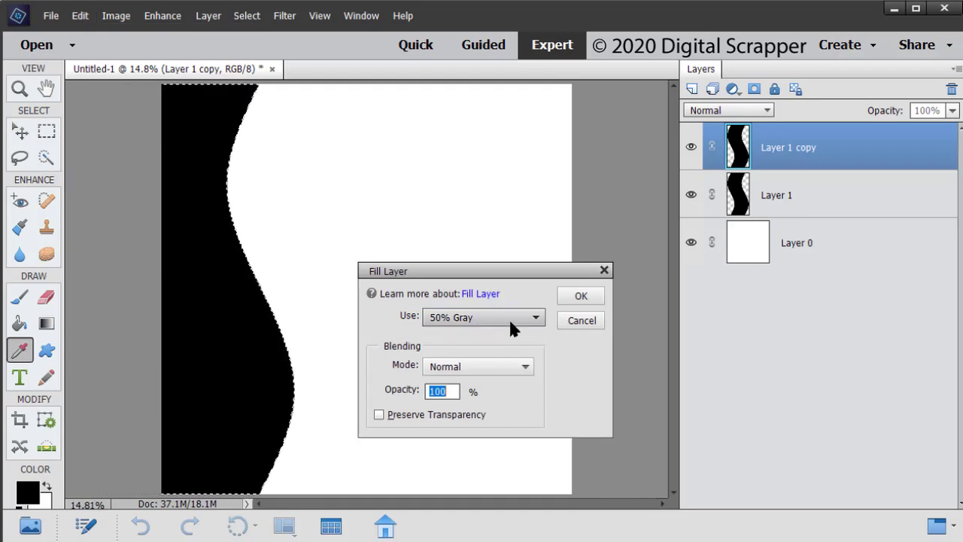
left_click(593, 298)
Nudge the gray copy left with the arrow keys so a thin black curve shows
key("v")
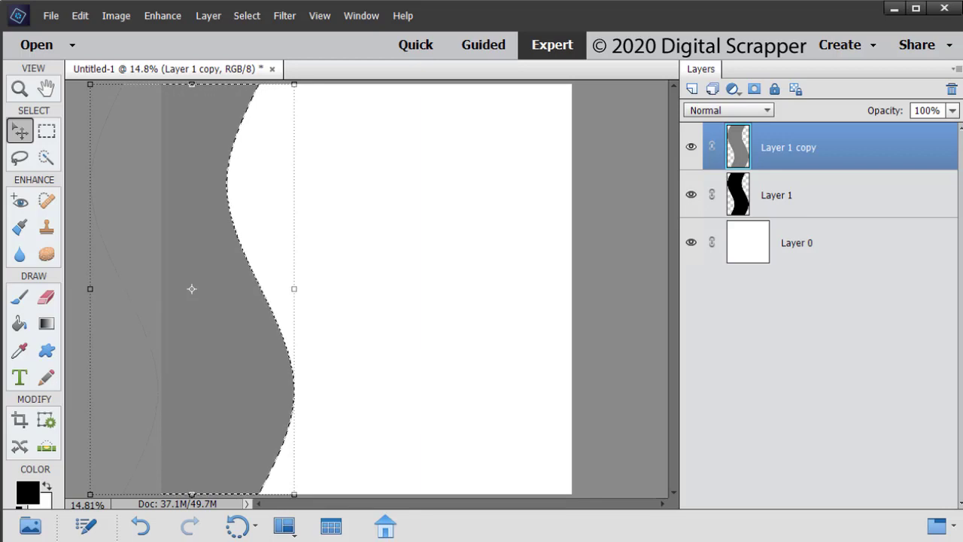
key("Left")
key("Left")
key("Left")
key("Left")
key("Left")
key("Left")
key("Left")
key("Left")
key("Left")
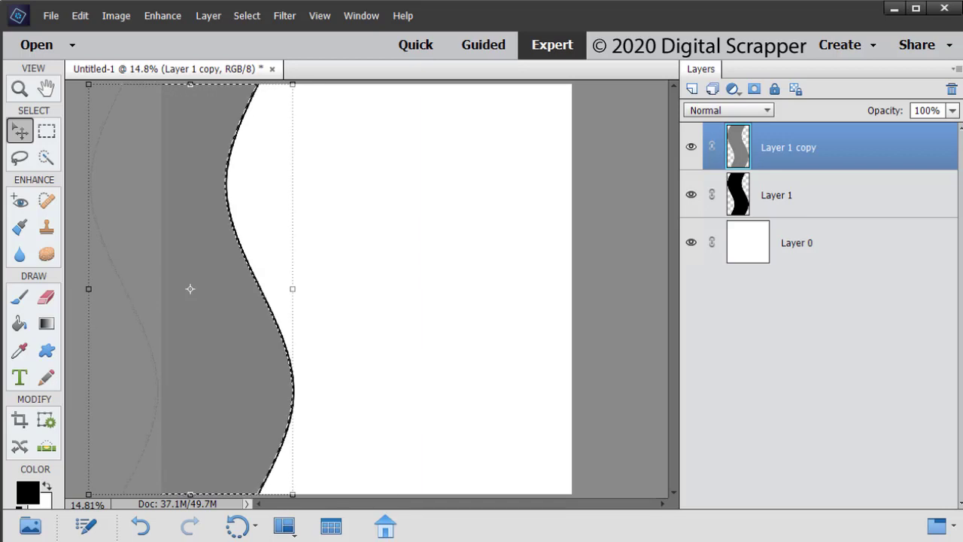
key("Left")
key("Left")
key("Left")
key("Left")
key("Left")
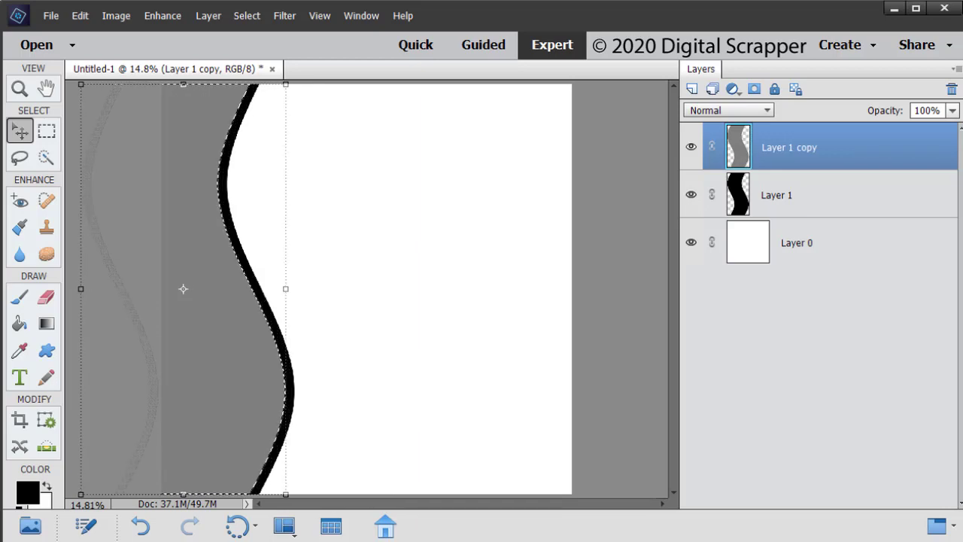
key("Right")
key("Right")
key("Right")
key("Right")
key("Right")
key("Right")
key("Right")
key("Right")
key("Right")
key("Right")
key("Right")
key("Right")
key("Right")
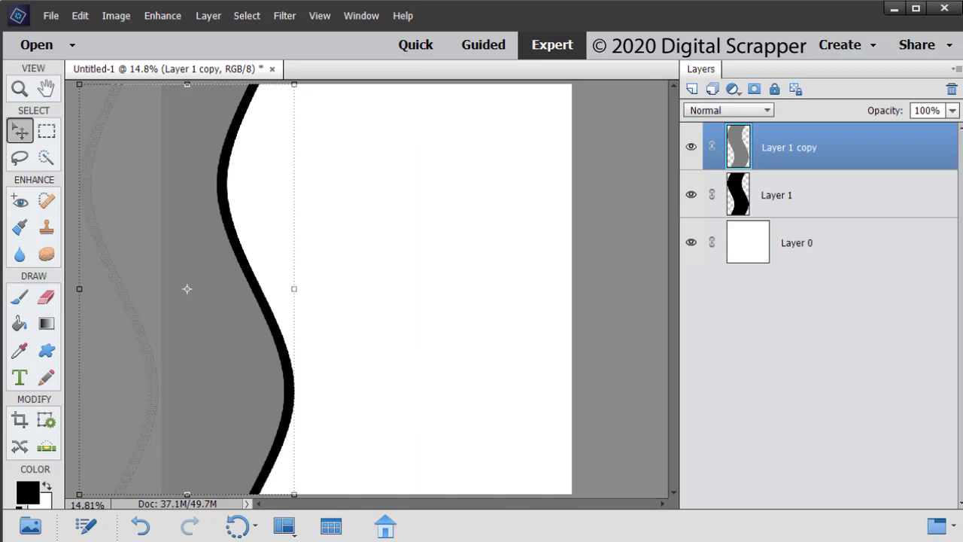
Select the entire canvas and crop the image to the page bounds
key("ctrl+a")
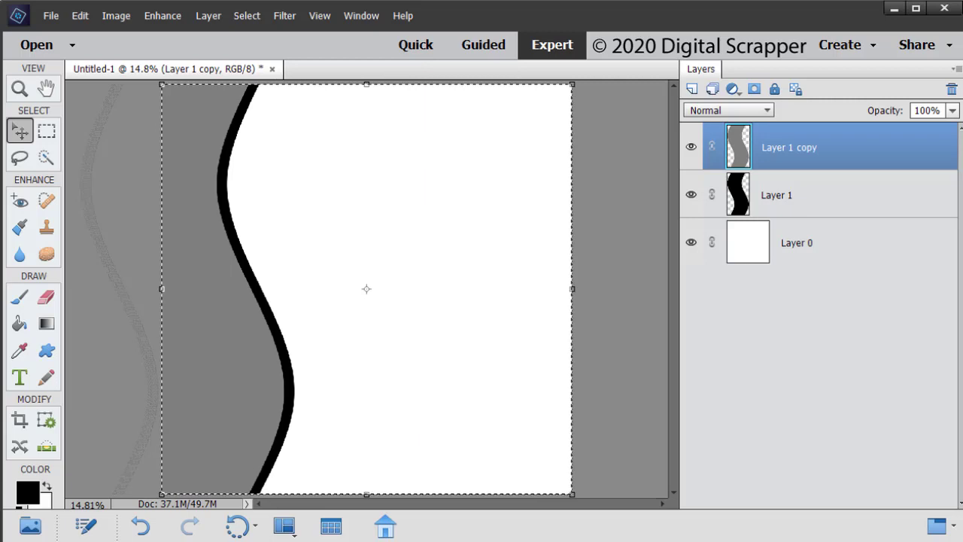
left_click(113, 16)
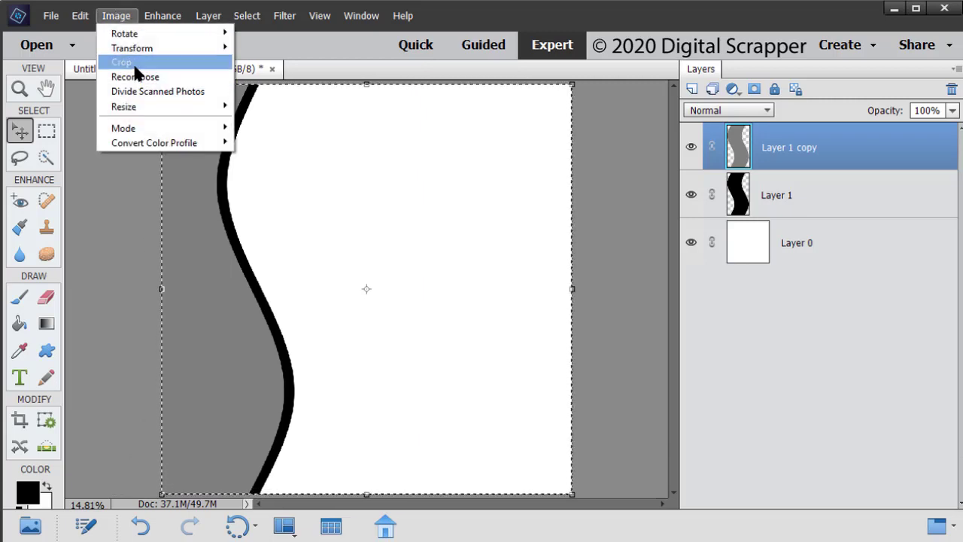
left_click(135, 66)
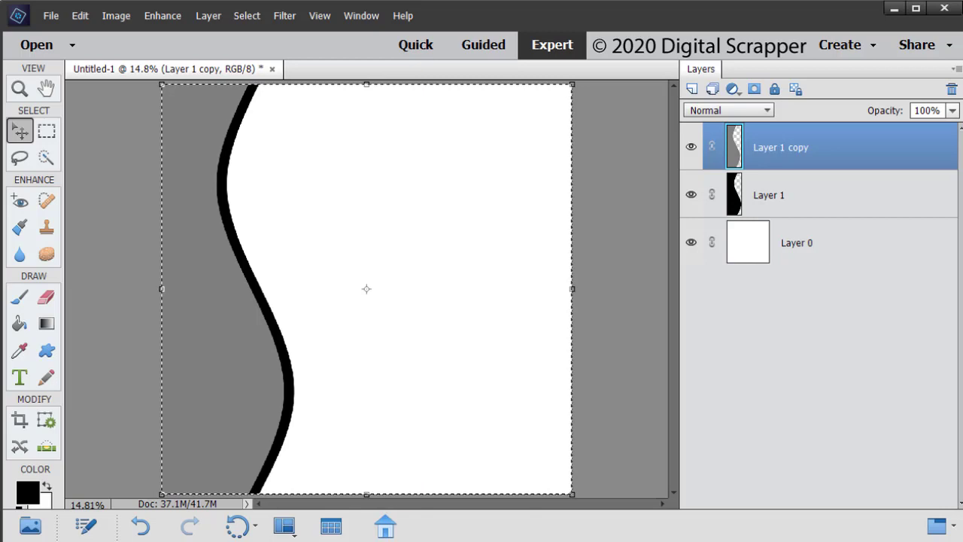